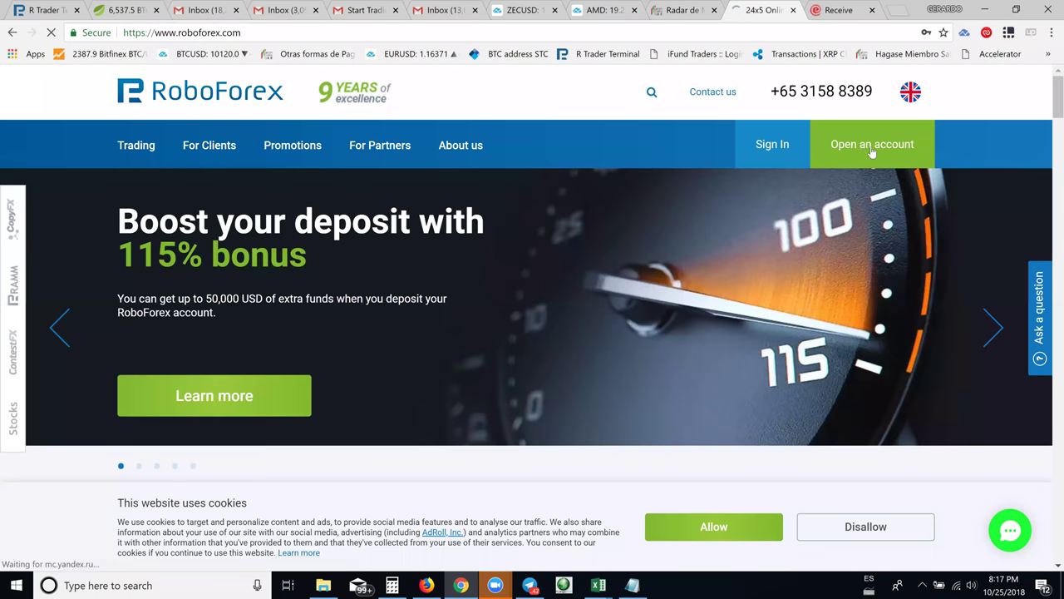
Start a new account registration and scroll through the blank e-mail, name and phone form
left_click(884, 148)
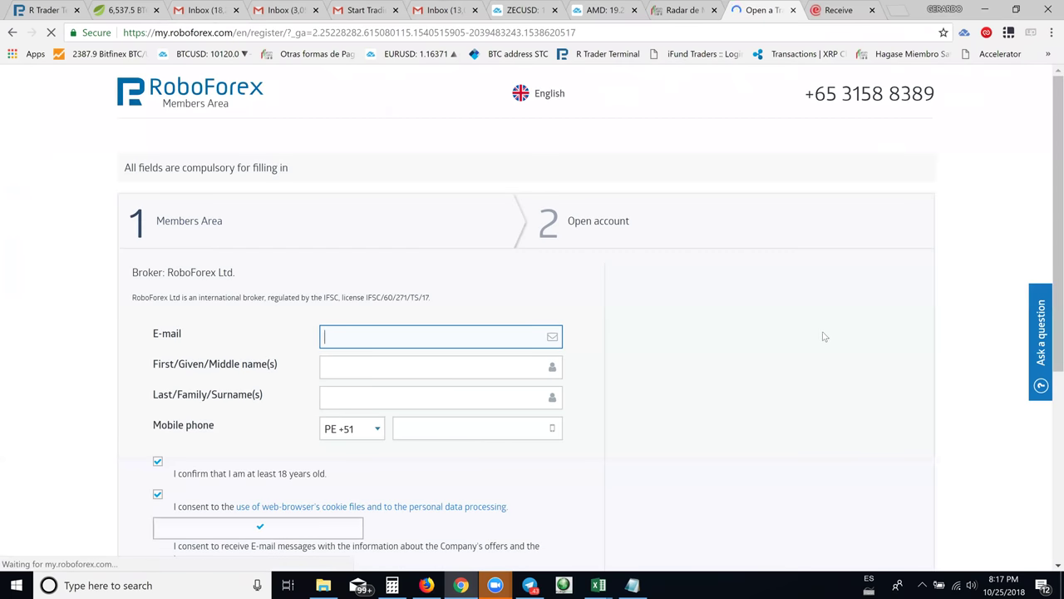
scroll(790, 341, "down", 1)
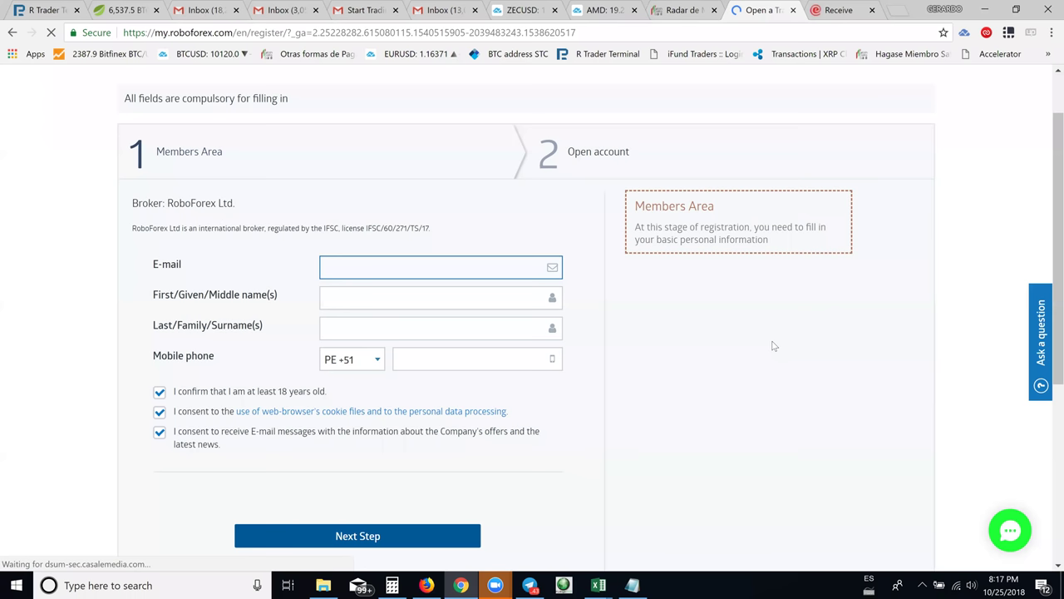
scroll(773, 346, "down", 1)
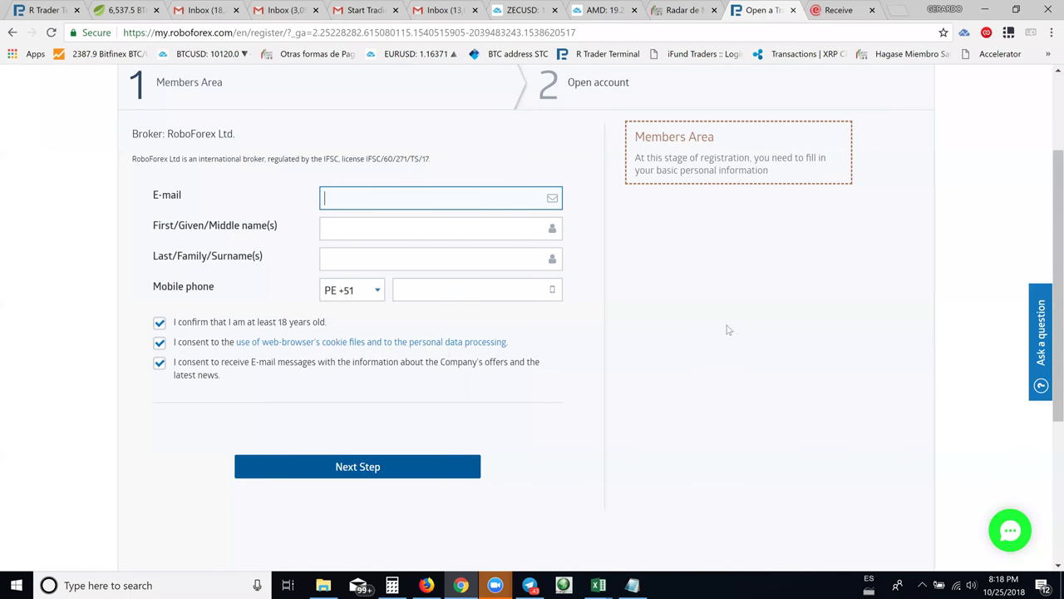
scroll(727, 330, "up", 2)
scroll(747, 331, "down", 1)
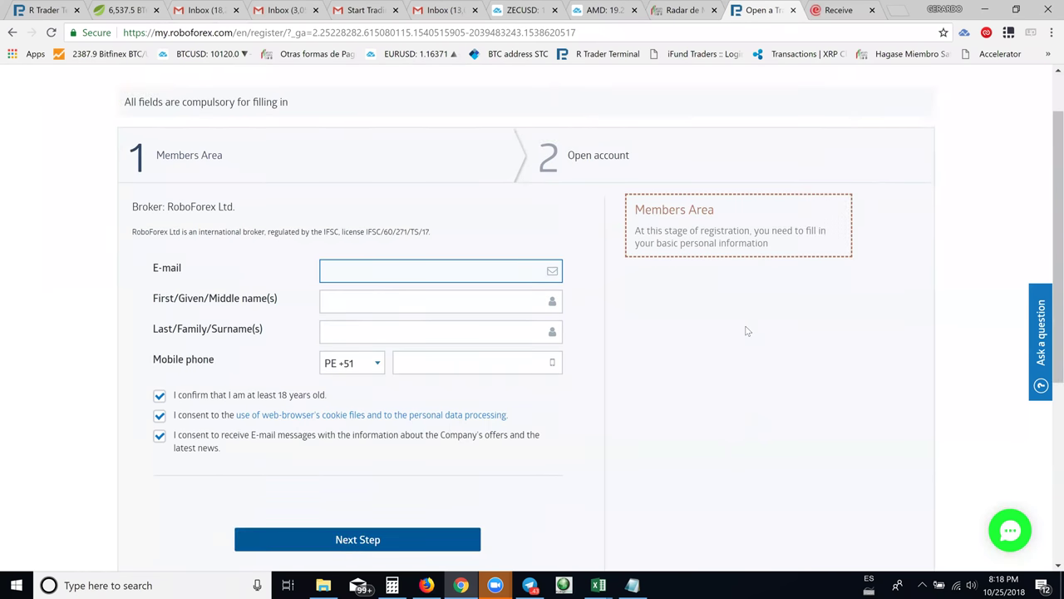
scroll(746, 332, "up", 1)
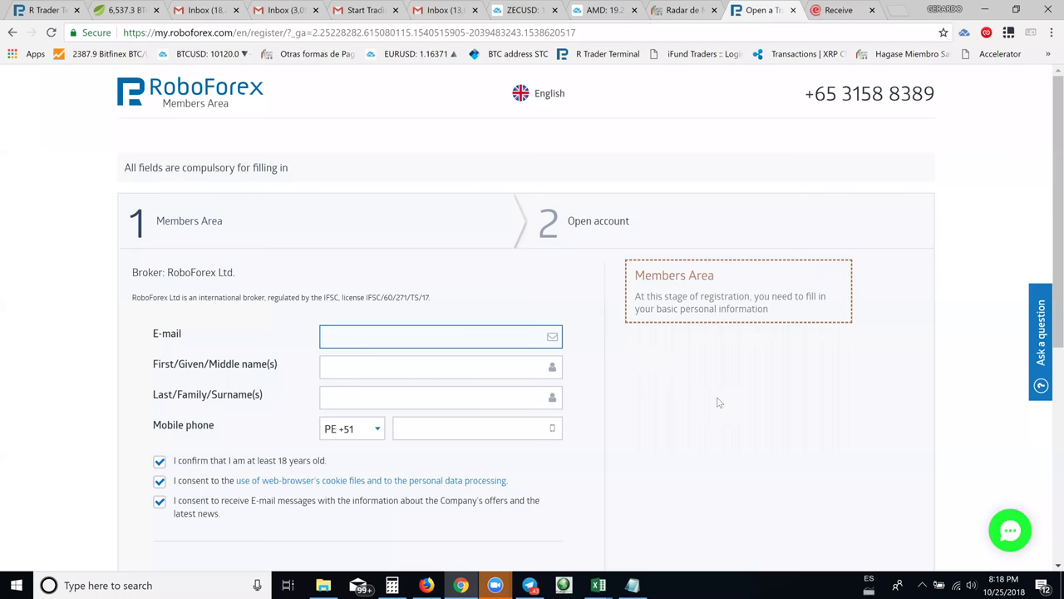
scroll(719, 402, "down", 1)
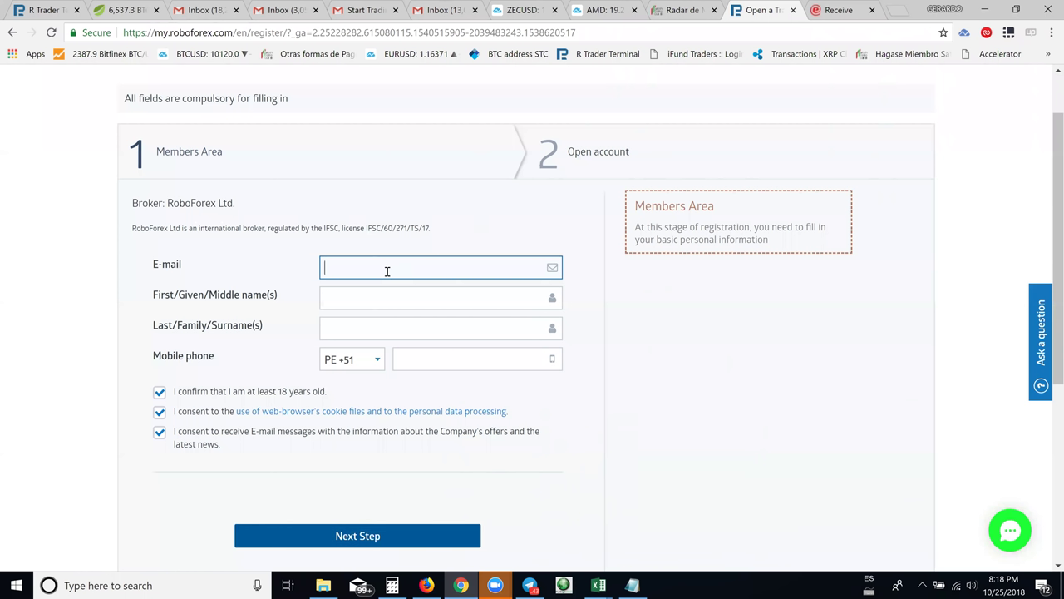
Autofill the e-mail and names, enter the mobile phone number, and submit with Next Step
type("che")
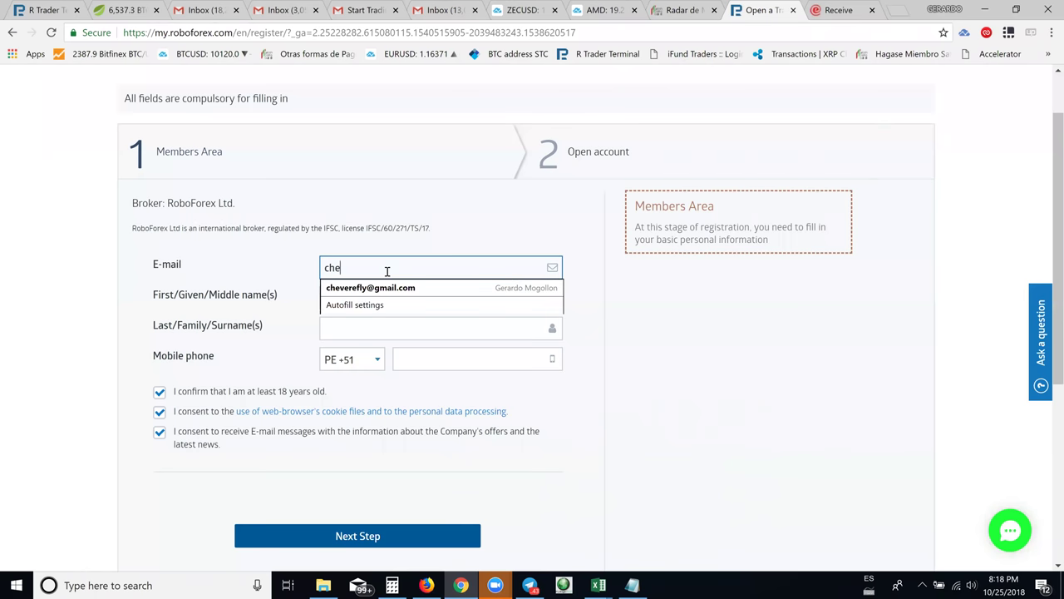
left_click(390, 288)
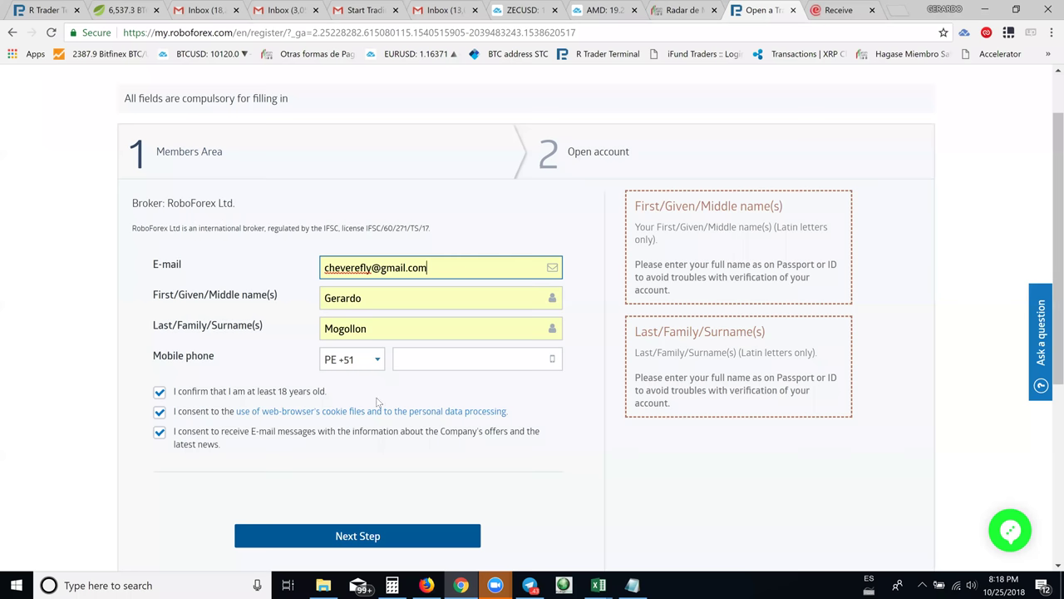
left_click(404, 358)
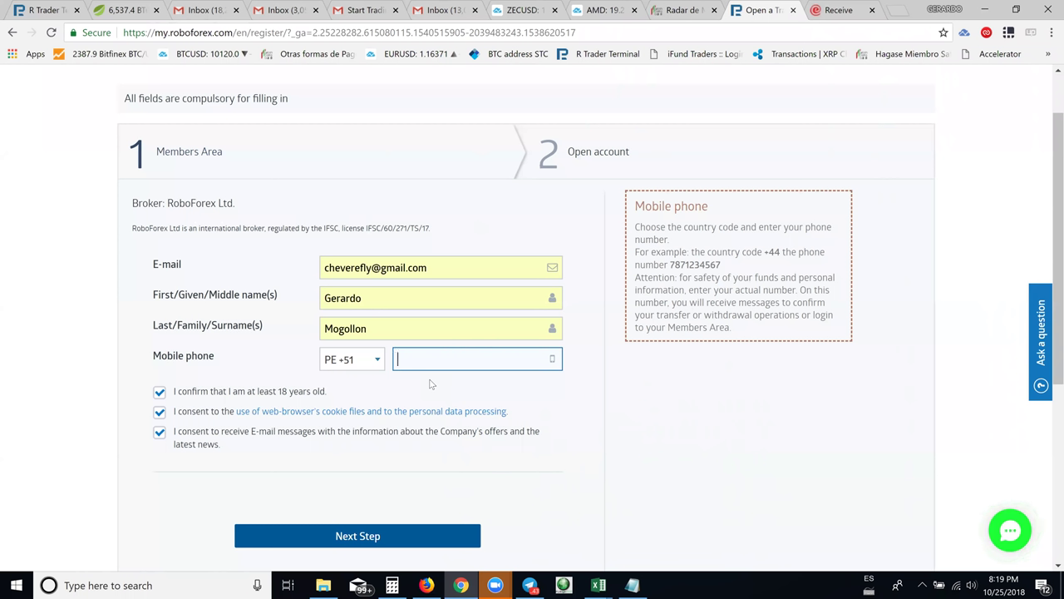
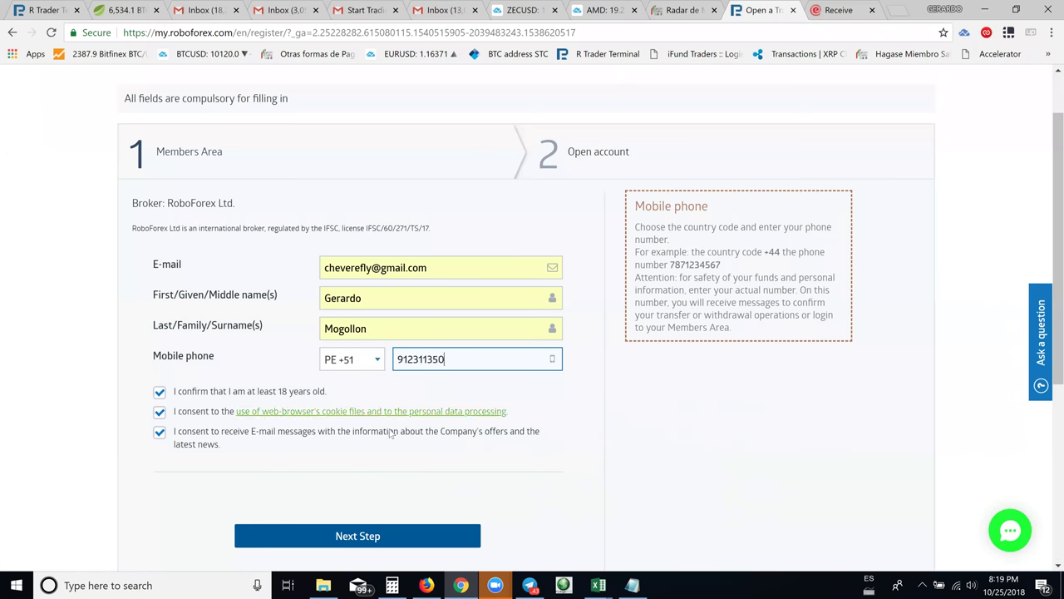
scroll(715, 507, "down", 1)
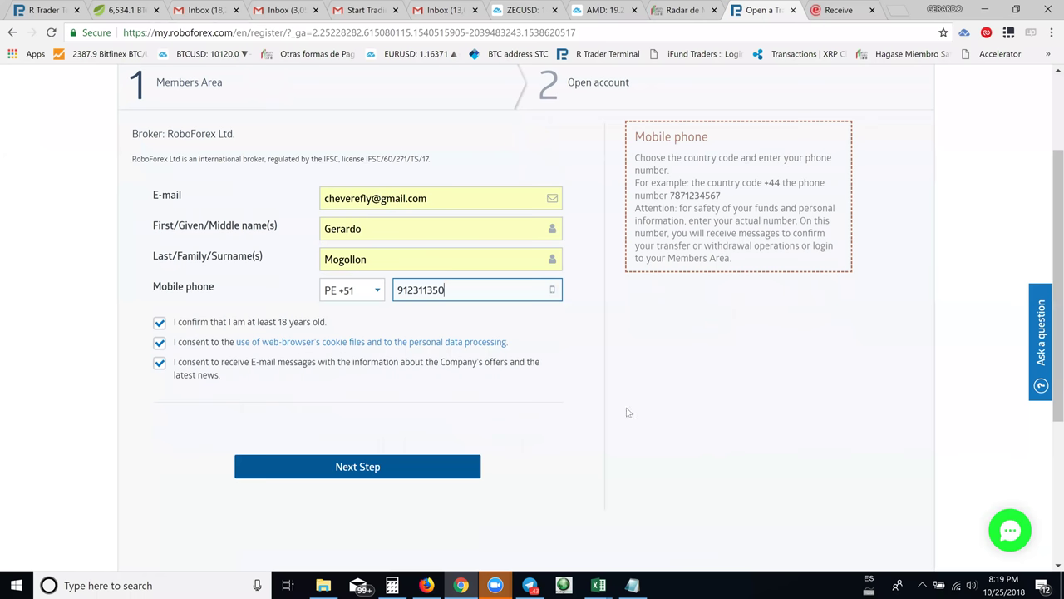
left_click(358, 466)
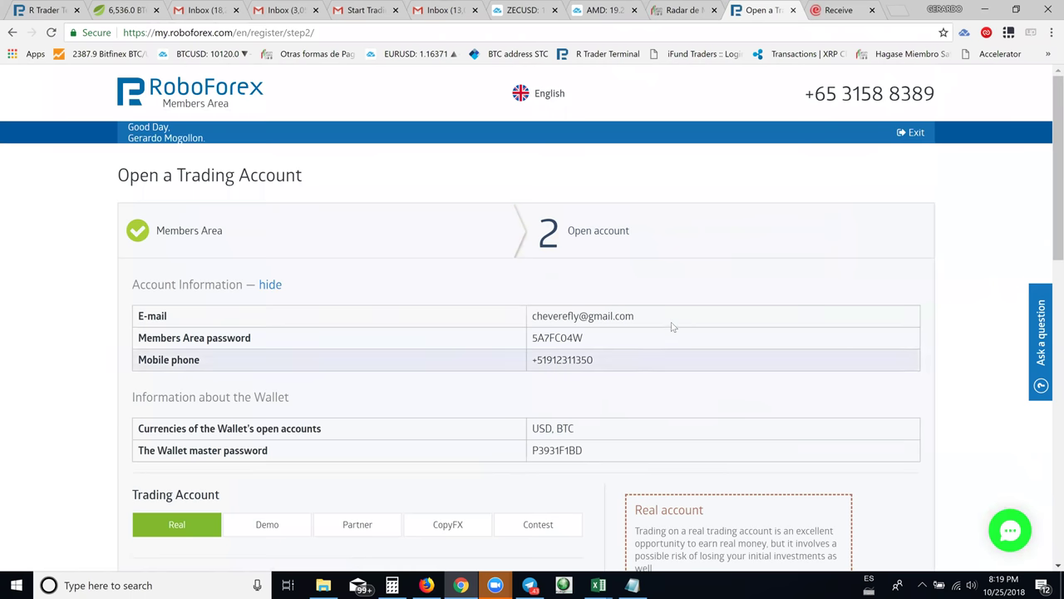
Scroll through step 2's account details, wallet info and Trading Account form
scroll(582, 300, "down", 3)
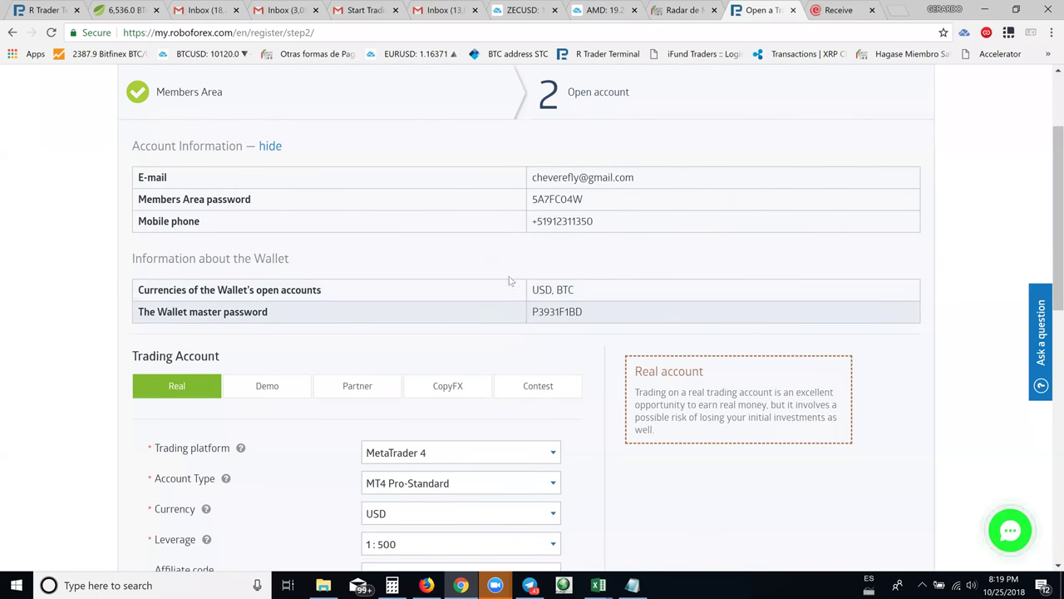
scroll(646, 328, "down", 1)
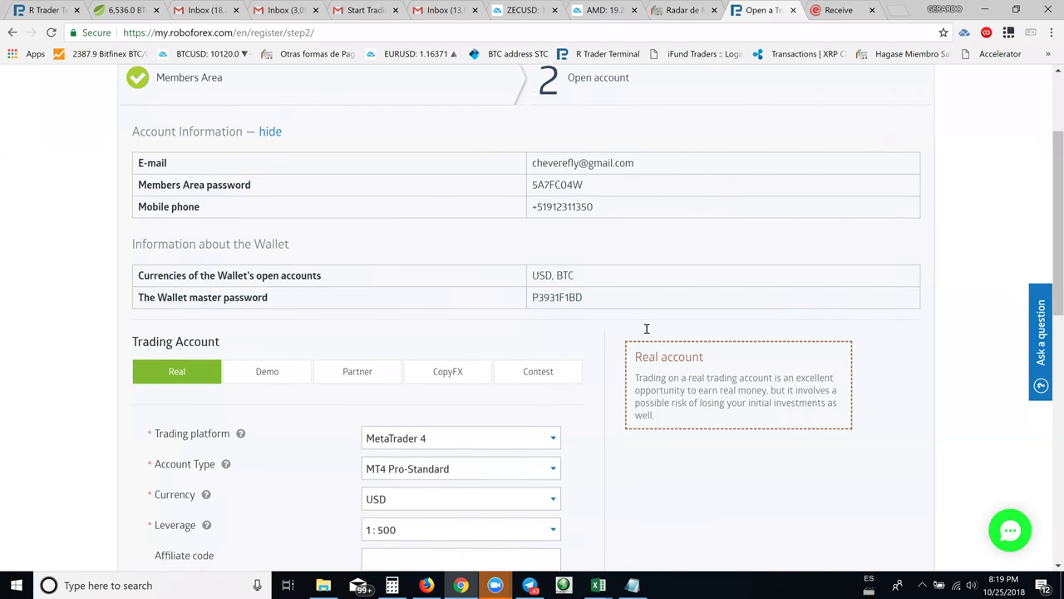
scroll(646, 328, "down", 3)
scroll(644, 331, "up", 2)
scroll(647, 333, "down", 3)
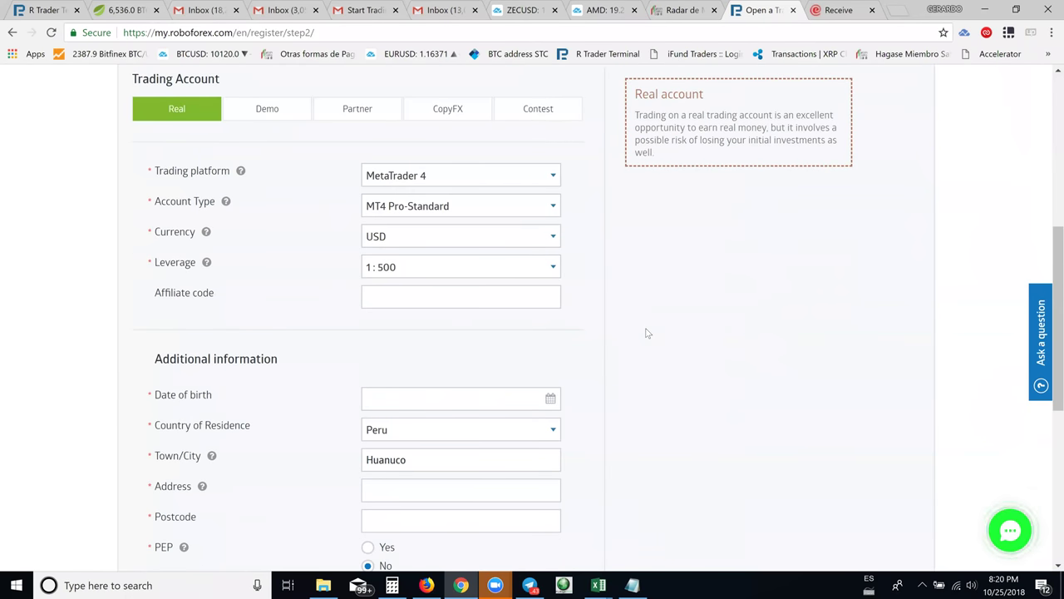
scroll(646, 333, "down", 4)
scroll(647, 332, "up", 4)
Switch the account type to Demo and look over the trading account form
left_click(275, 112)
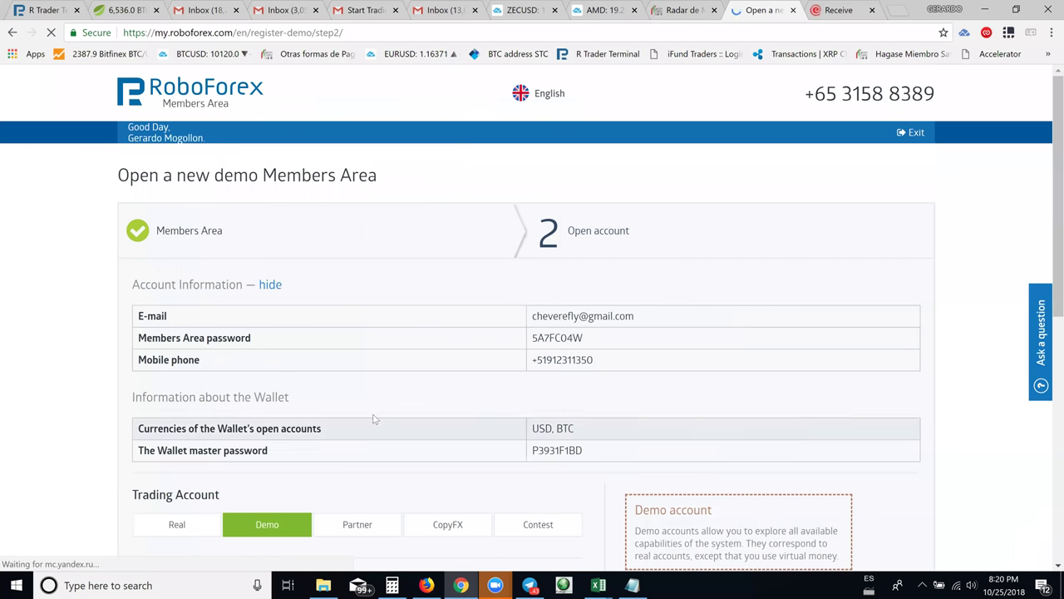
scroll(387, 421, "down", 3)
scroll(520, 416, "down", 3)
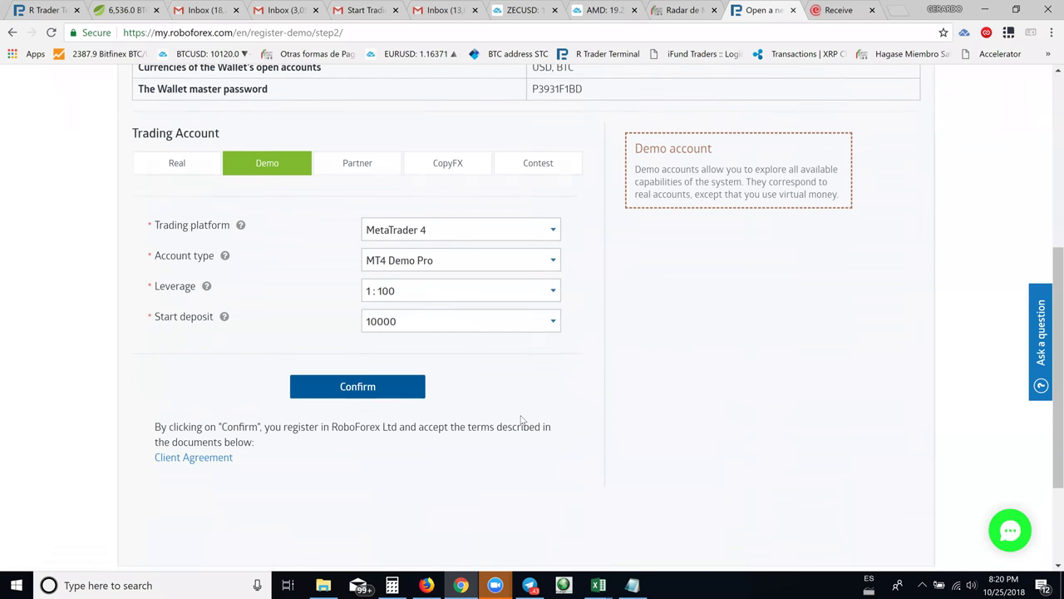
scroll(523, 412, "up", 1)
scroll(523, 411, "down", 1)
scroll(524, 411, "up", 1)
scroll(524, 411, "down", 1)
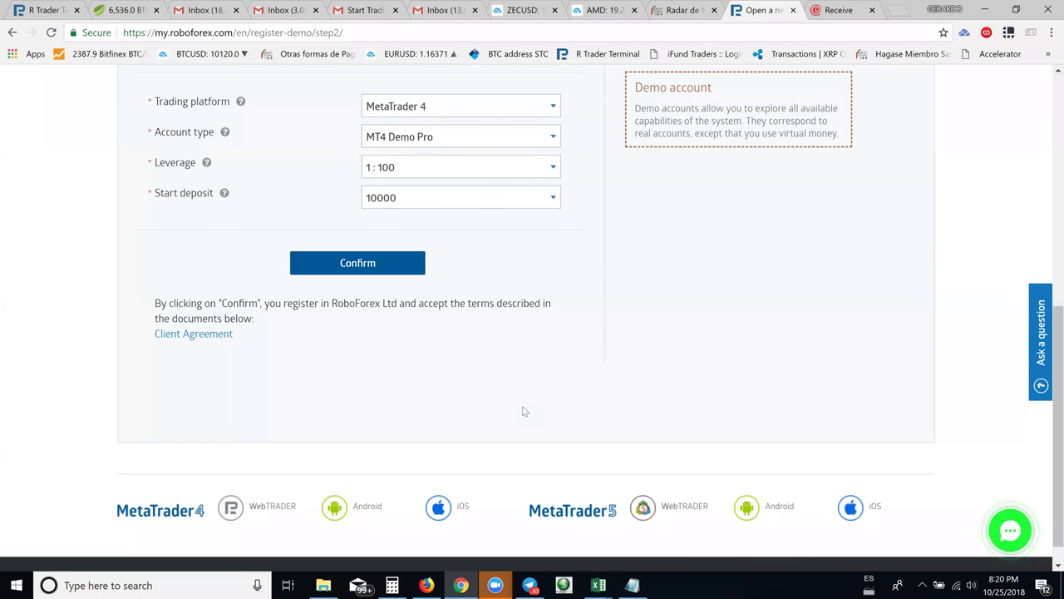
scroll(524, 411, "up", 1)
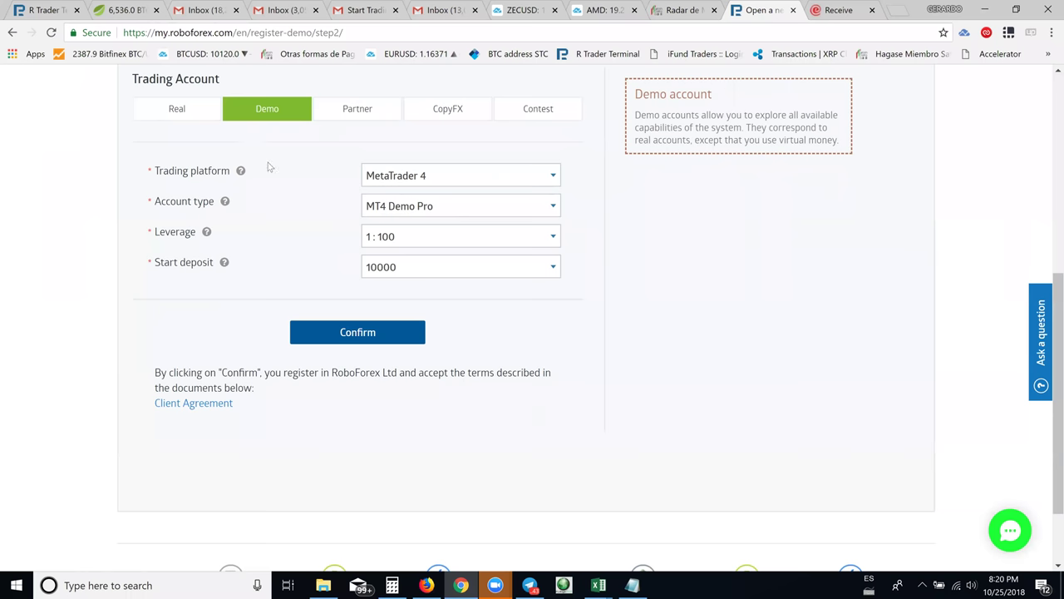
Set platform R Trader, leverage 1:20 and start deposit 1000, then submit the registration
left_click(535, 175)
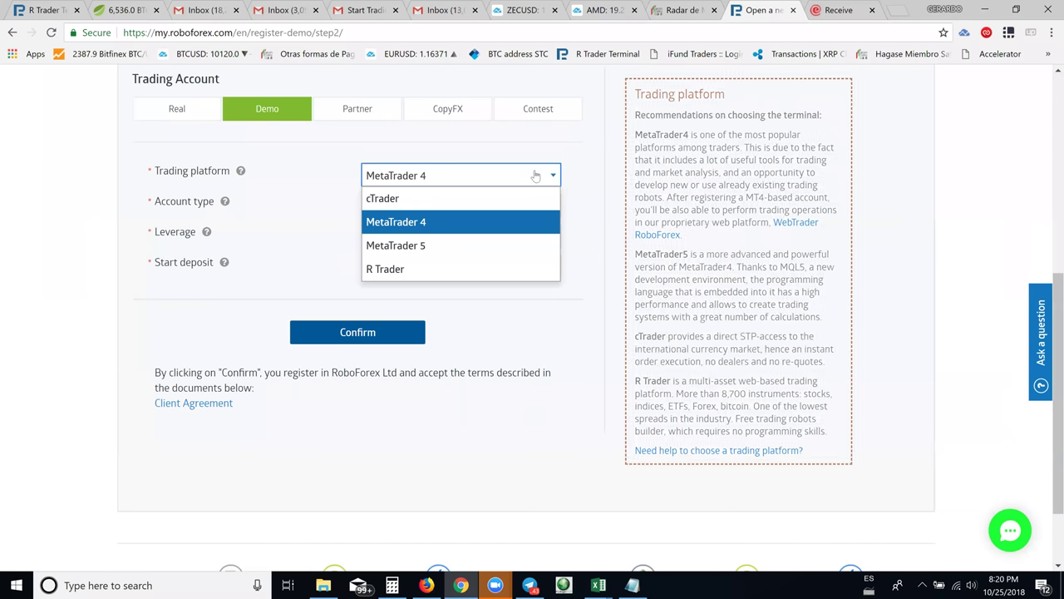
left_click(405, 269)
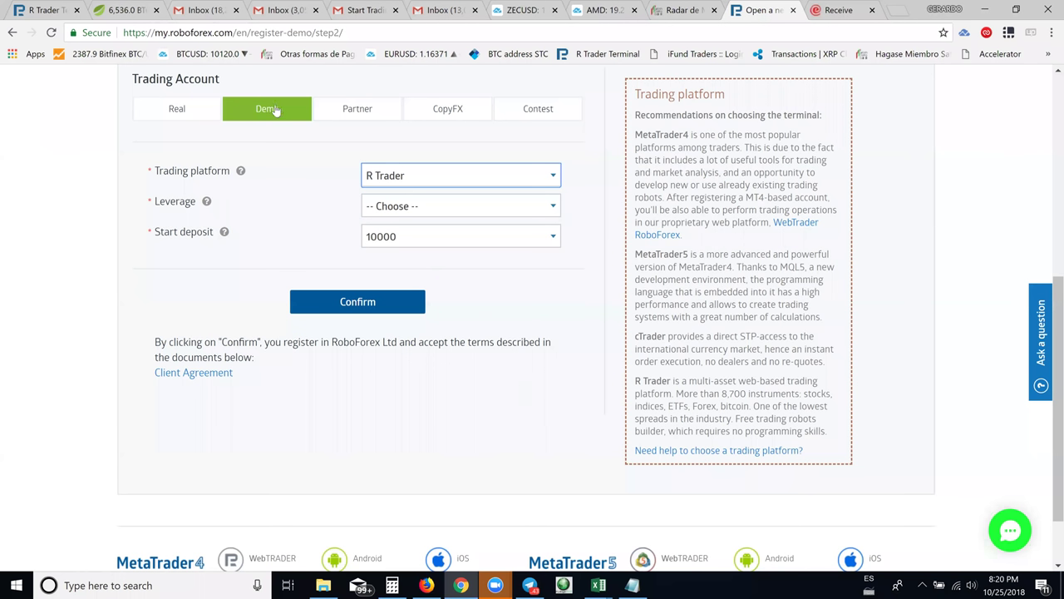
left_click(430, 214)
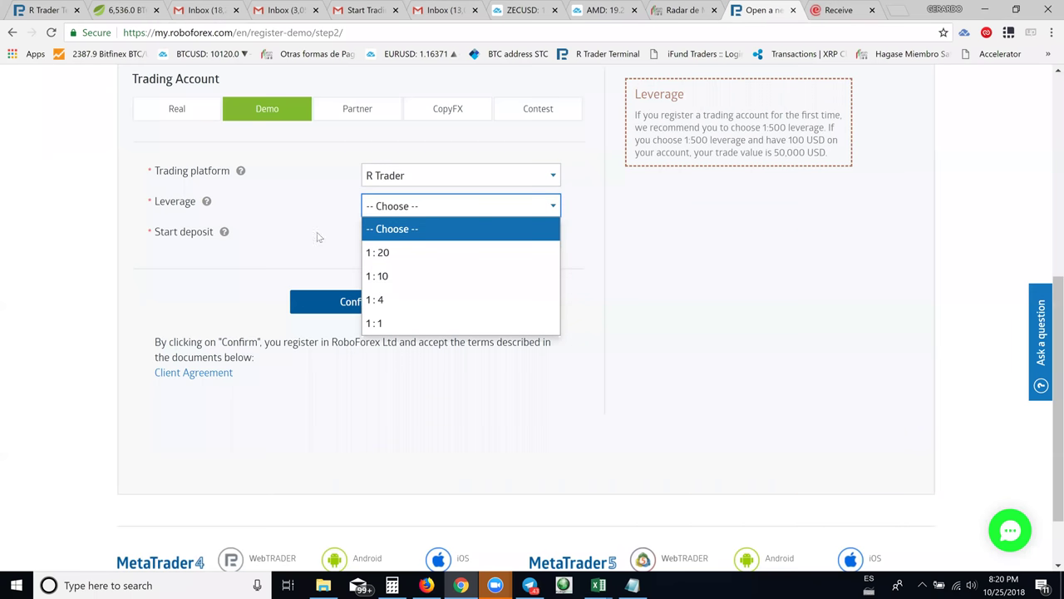
left_click(397, 254)
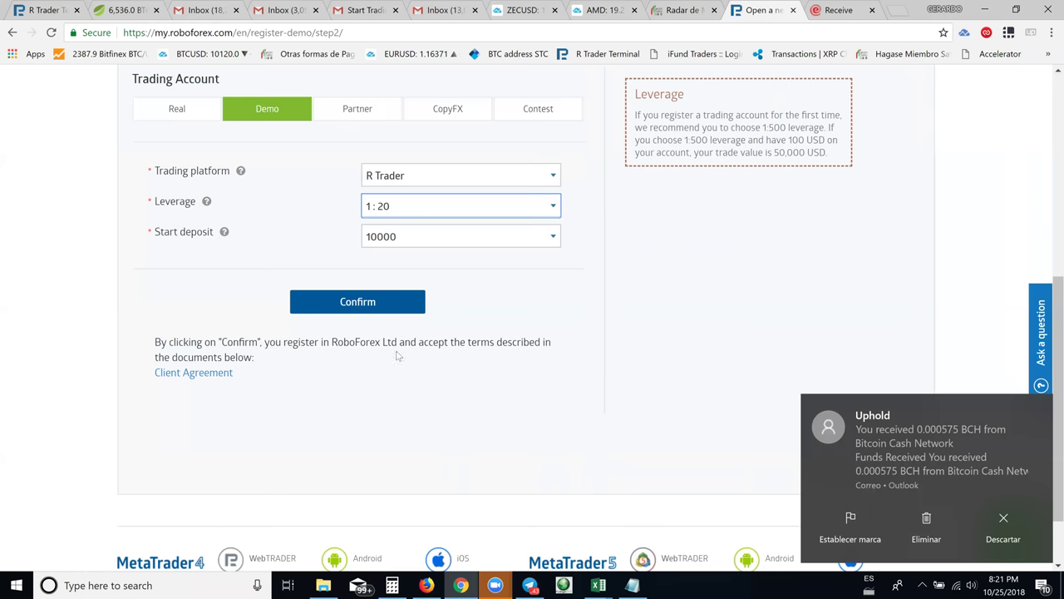
left_click(410, 239)
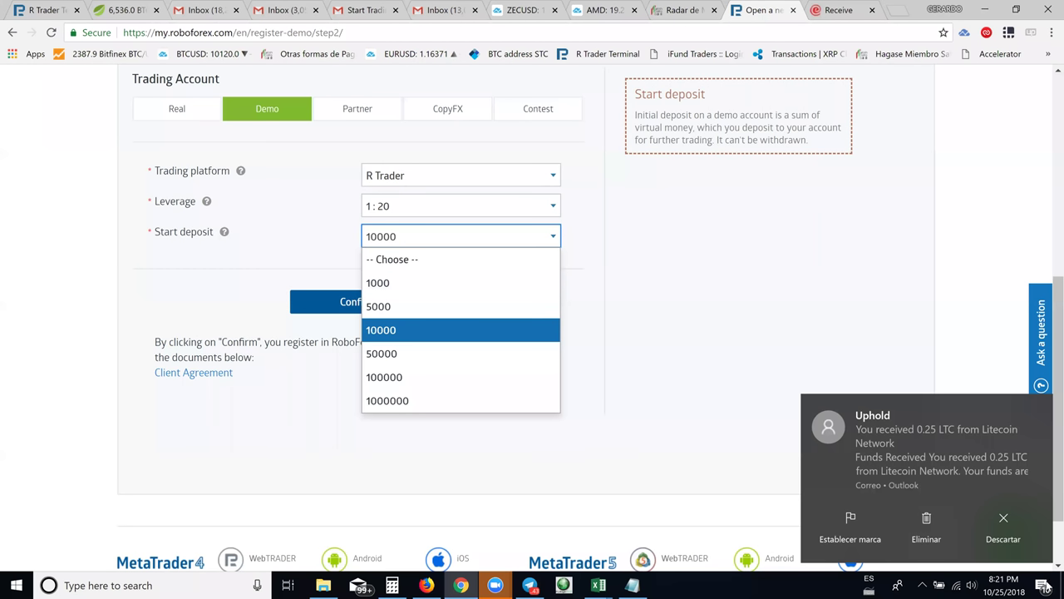
left_click(1003, 525)
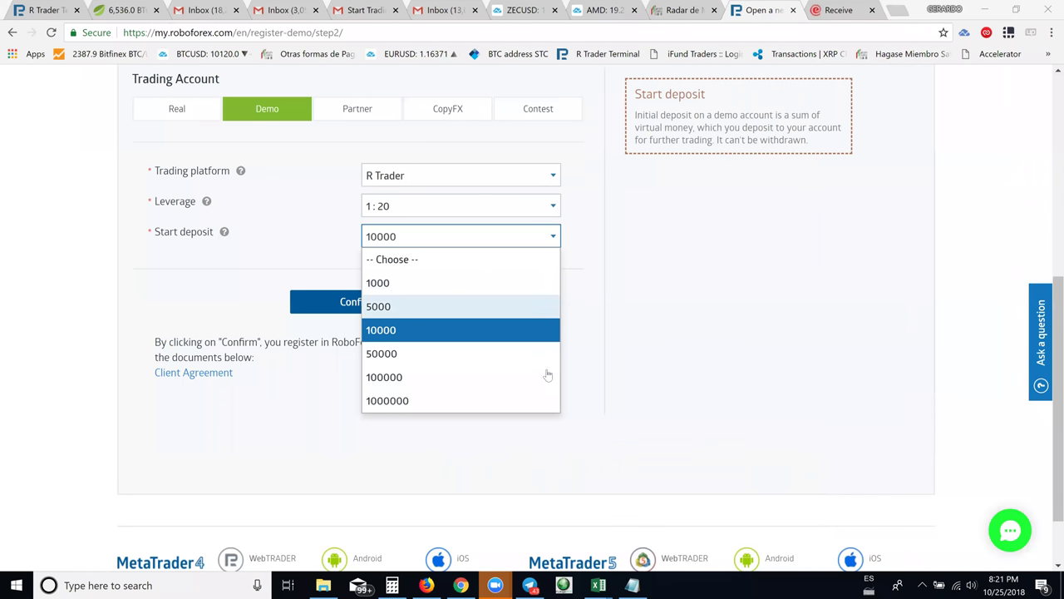
left_click(433, 285)
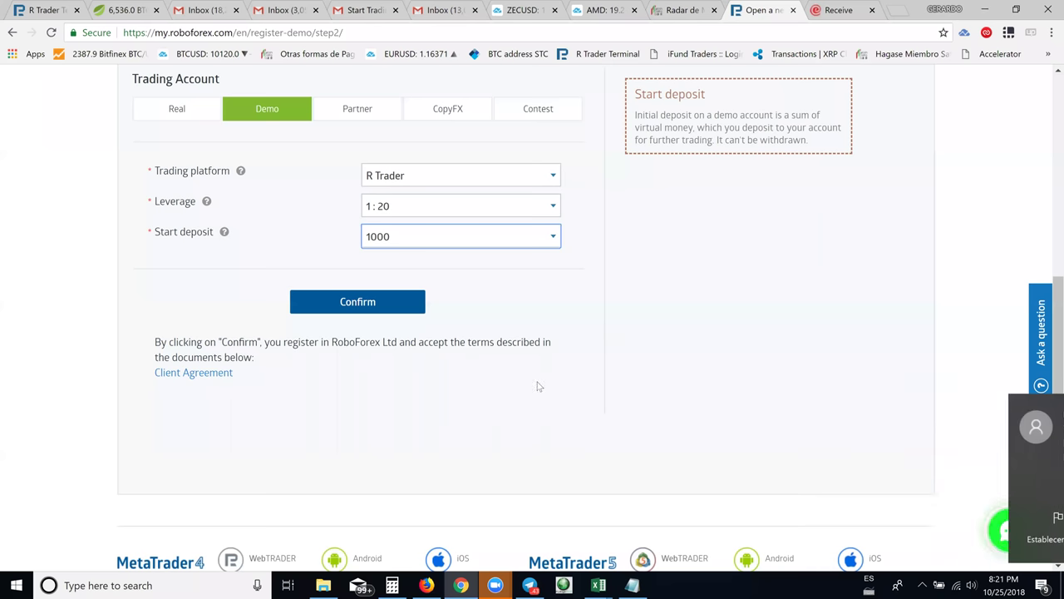
key("Return")
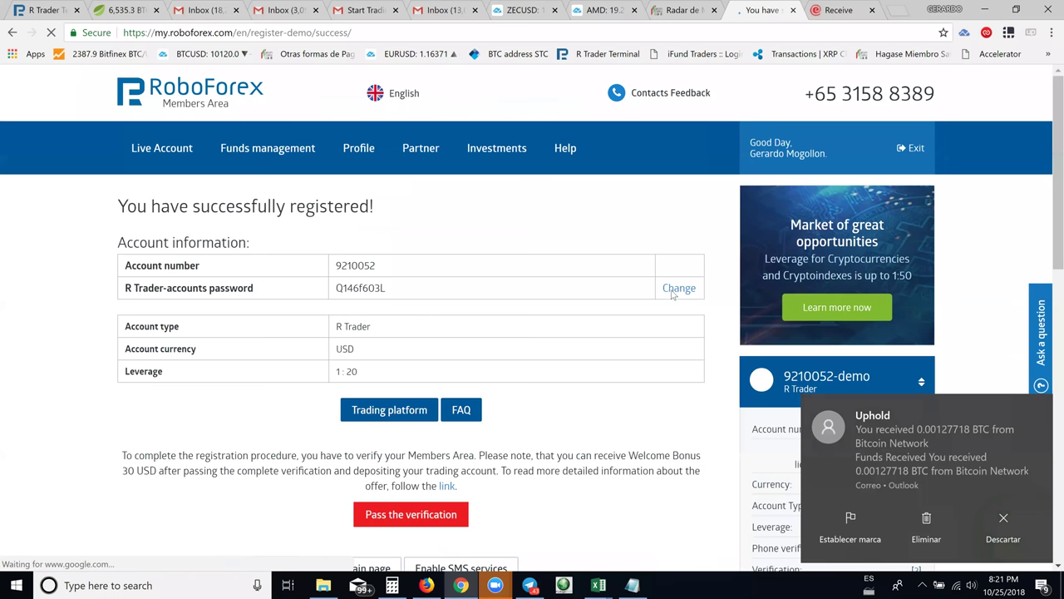
scroll(504, 390, "down", 2)
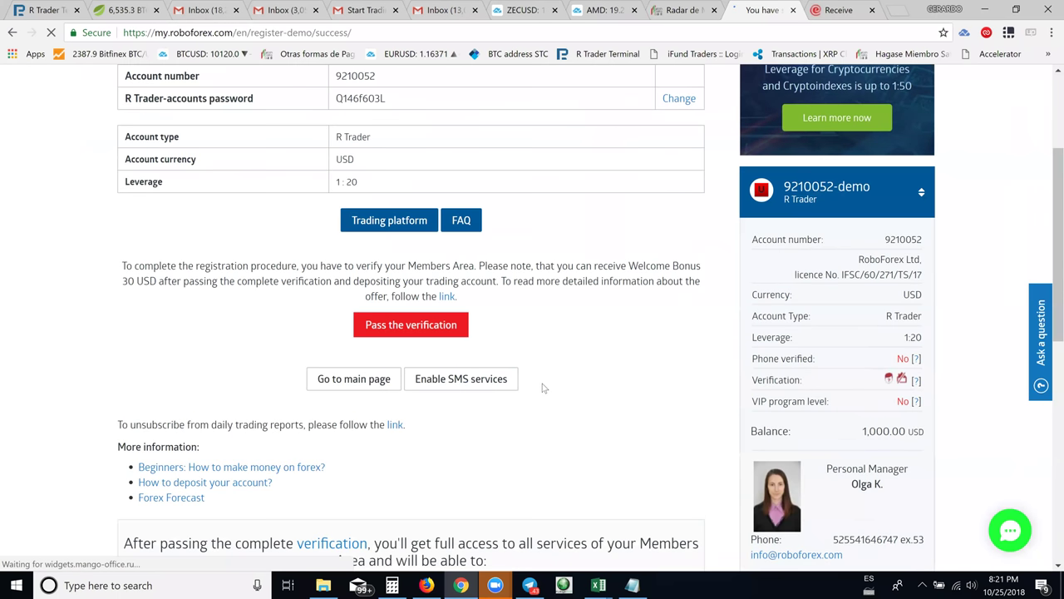
scroll(545, 386, "down", 1)
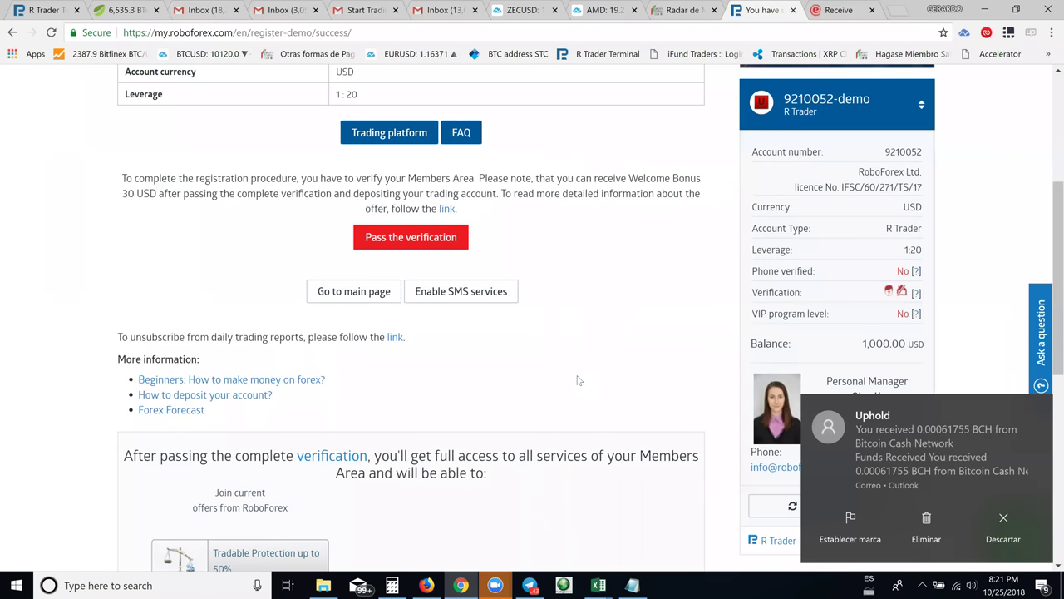
left_click(1044, 408)
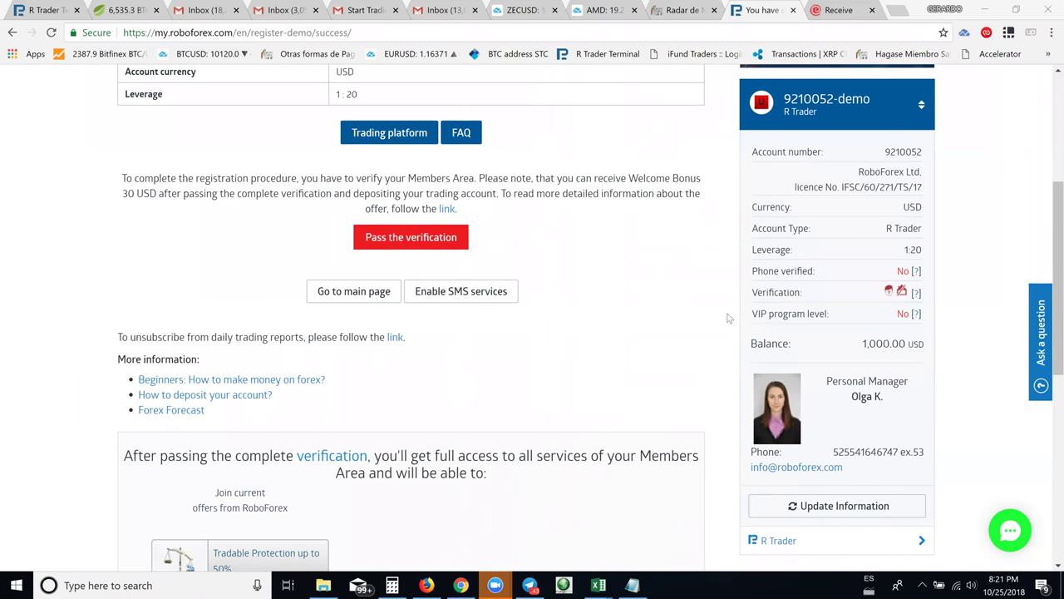
scroll(703, 314, "down", 1)
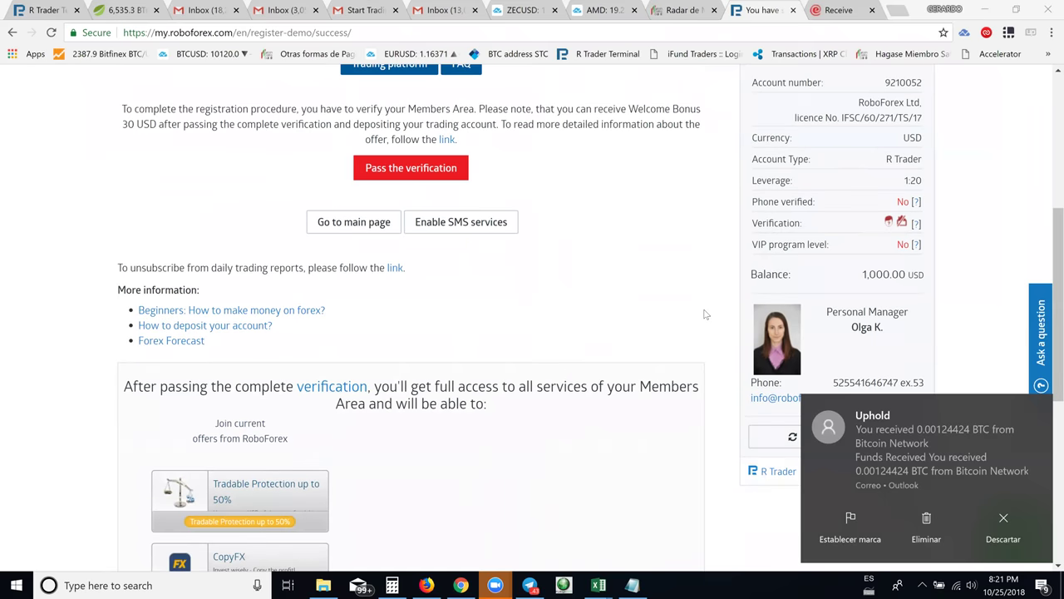
scroll(703, 315, "down", 3)
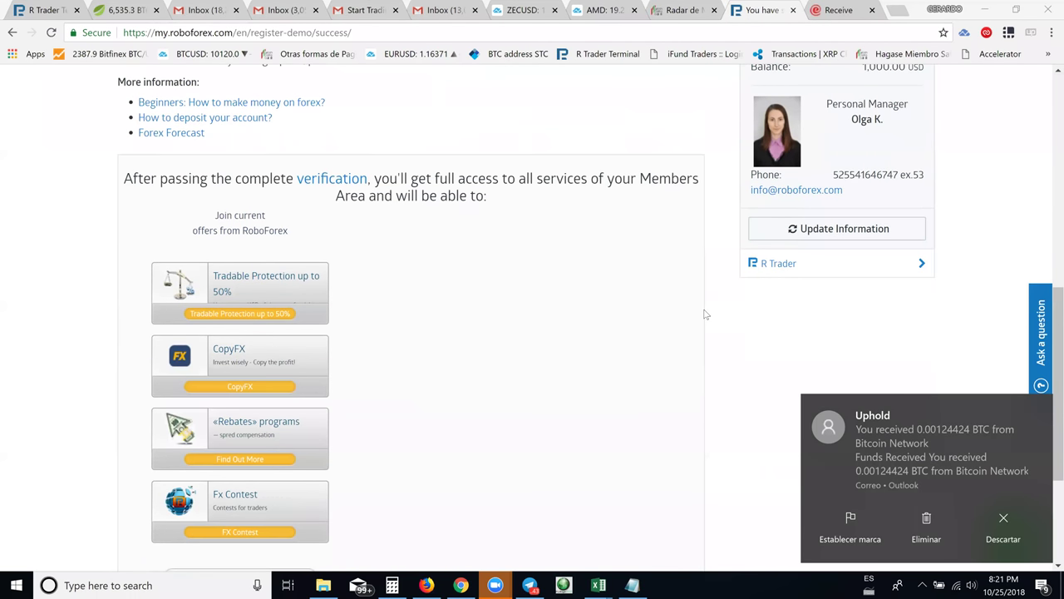
scroll(703, 315, "down", 2)
scroll(703, 315, "up", 1)
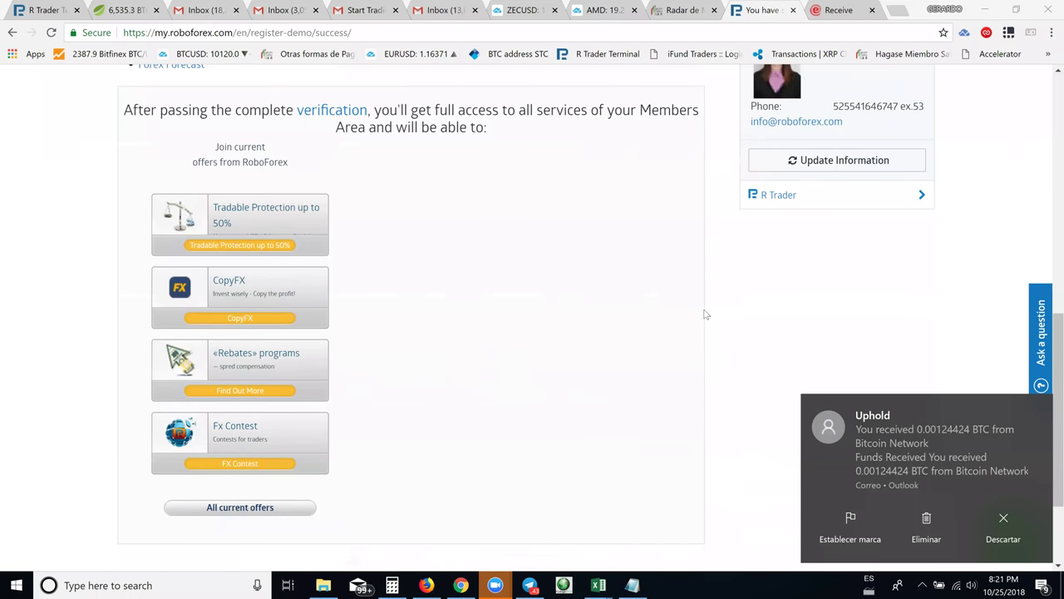
scroll(703, 316, "up", 5)
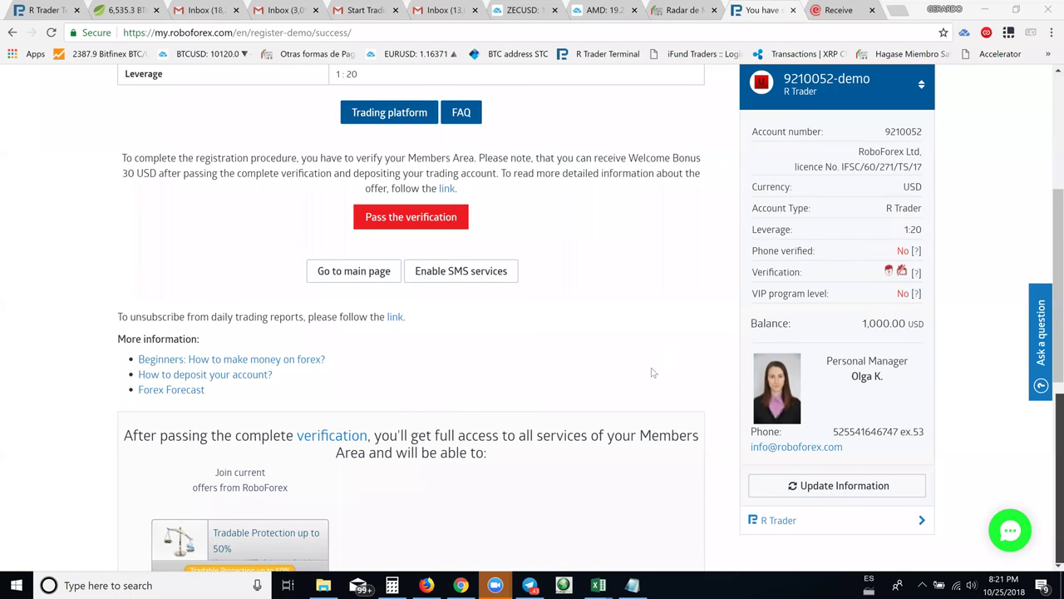
scroll(653, 373, "up", 1)
scroll(391, 137, "down", 1)
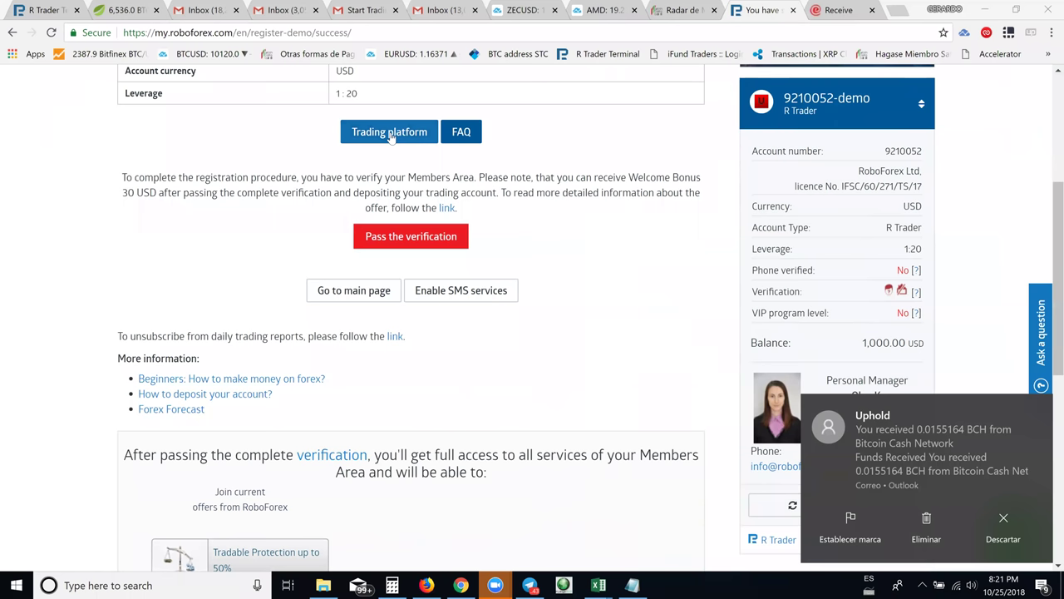
Launch the R Trader web terminal in a new tab and return to the success page
left_click(389, 133)
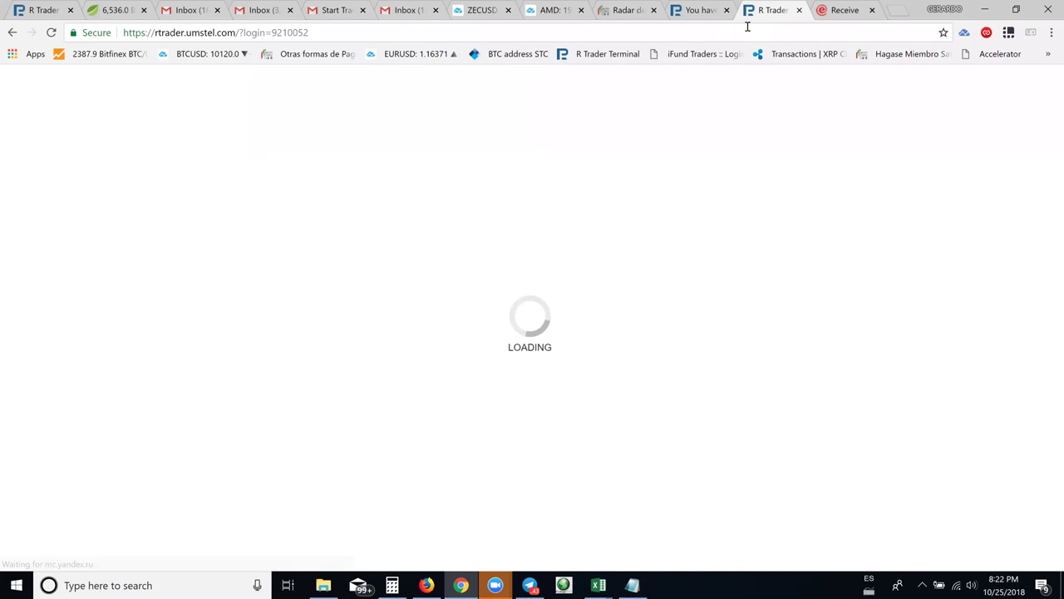
left_click(716, 18)
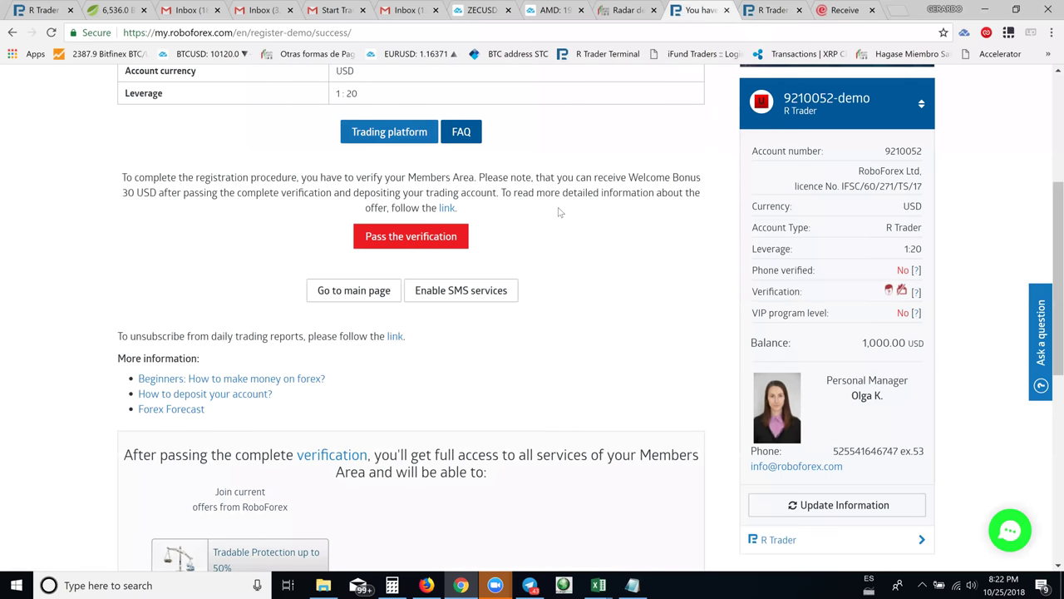
Select and copy the R Trader account password, then go to the terminal tab
scroll(560, 212, "up", 4)
double_click(362, 289)
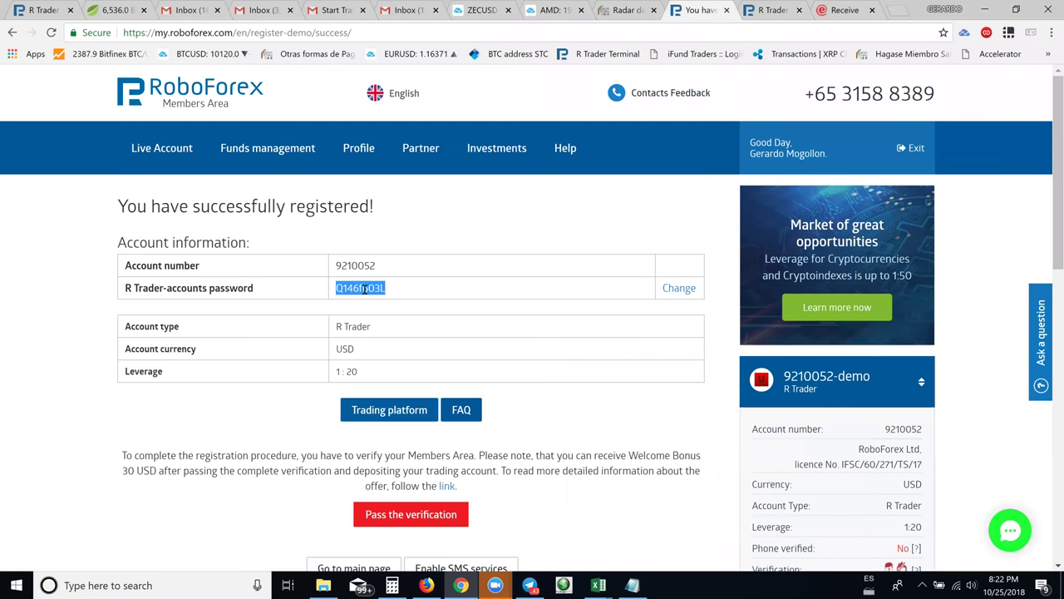
right_click(364, 293)
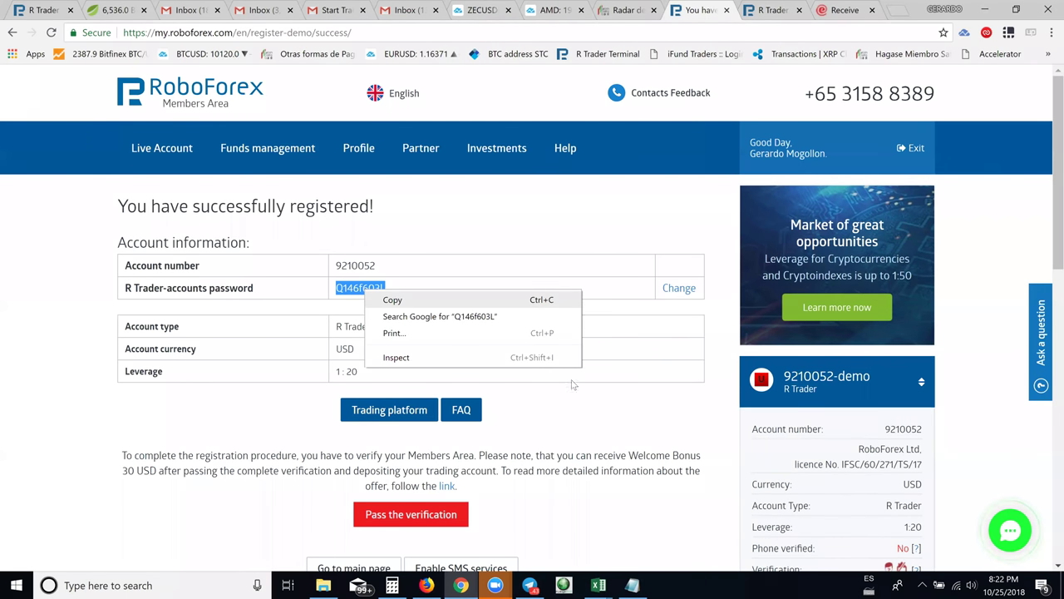
scroll(592, 399, "down", 3)
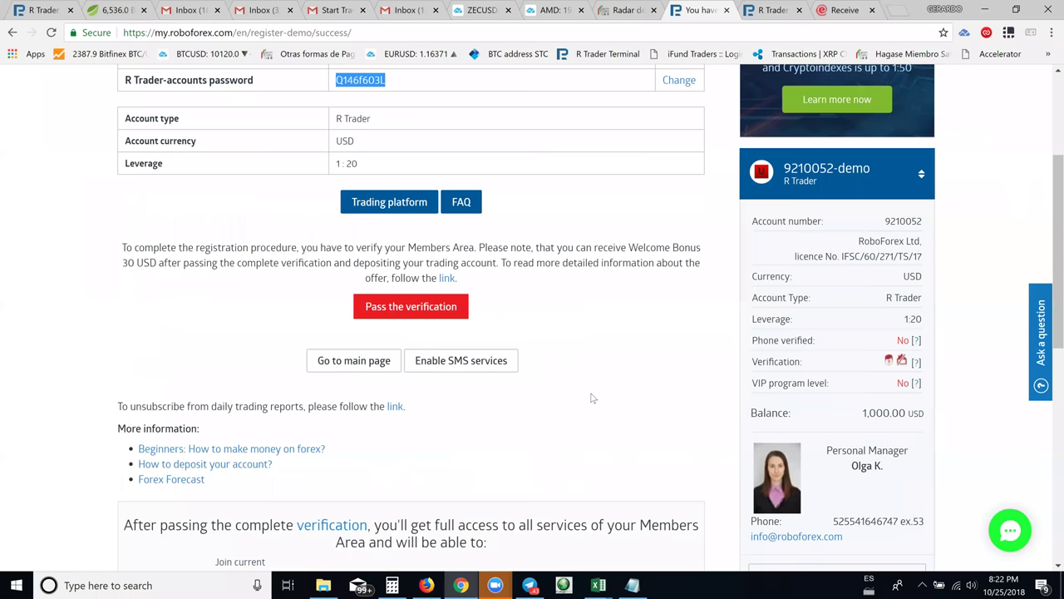
scroll(592, 399, "up", 1)
scroll(592, 399, "down", 2)
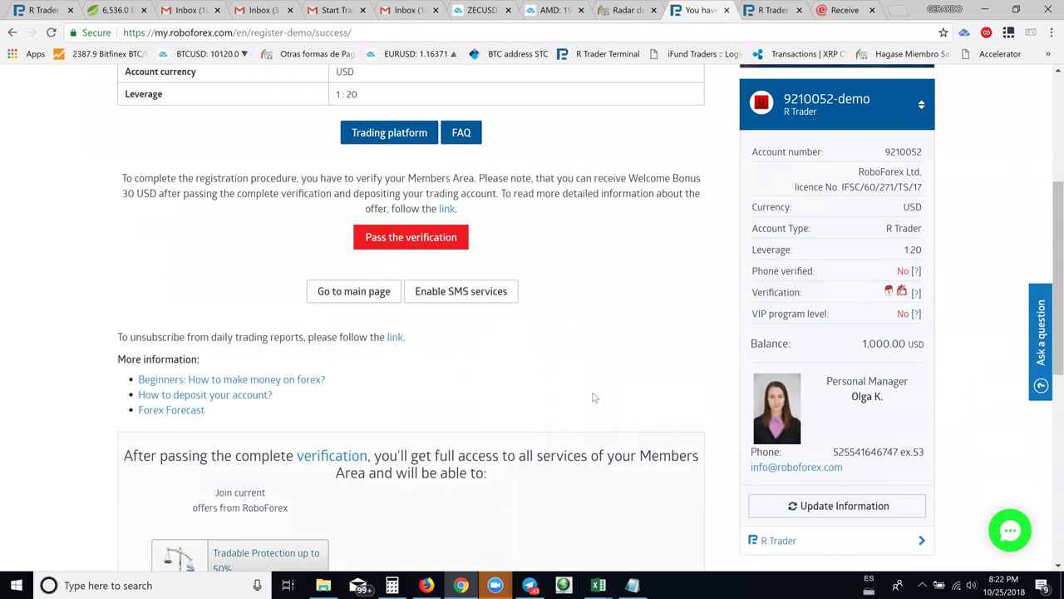
scroll(595, 398, "up", 3)
left_click(771, 10)
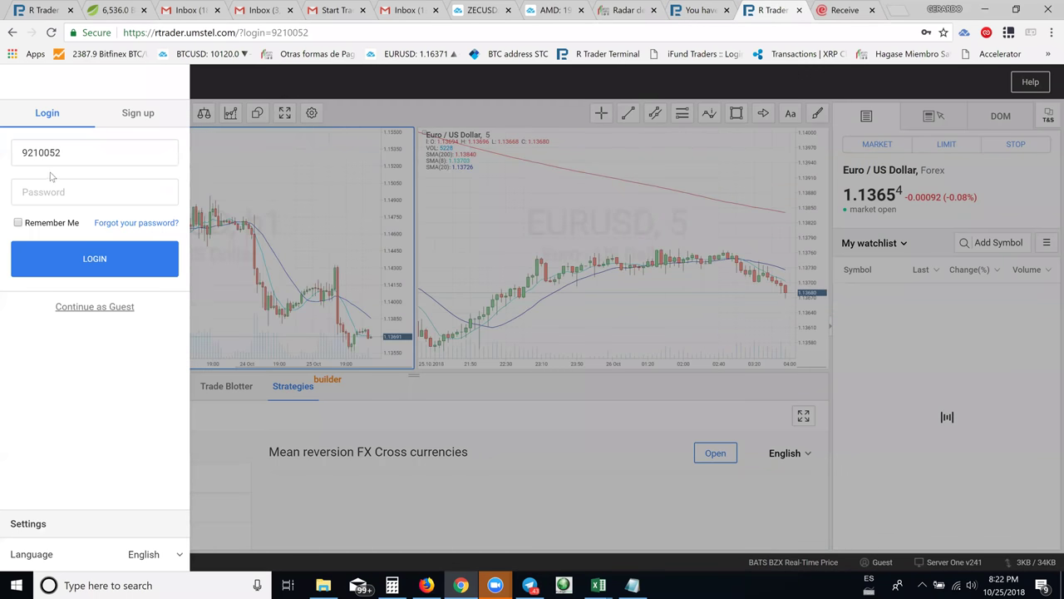
Paste the copied password into the R Trader login and dismiss the save-password prompt
left_click(54, 191)
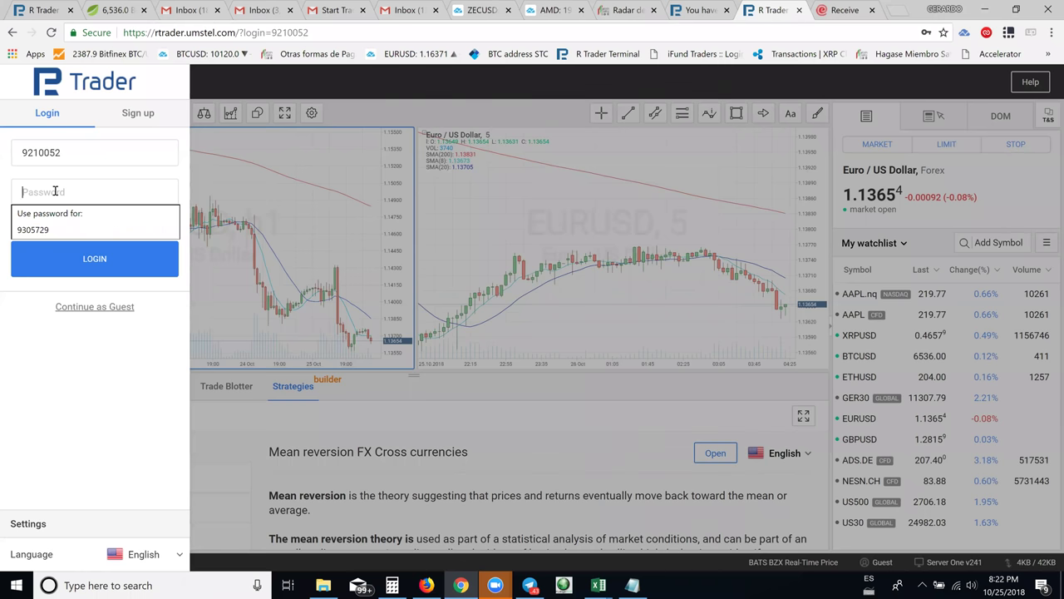
type("*********")
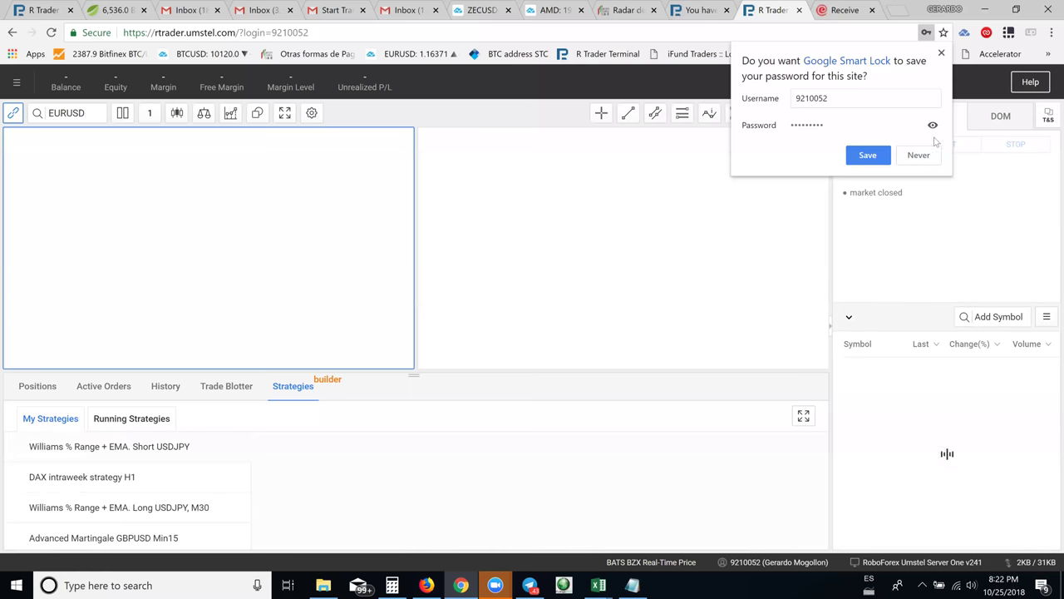
left_click(942, 54)
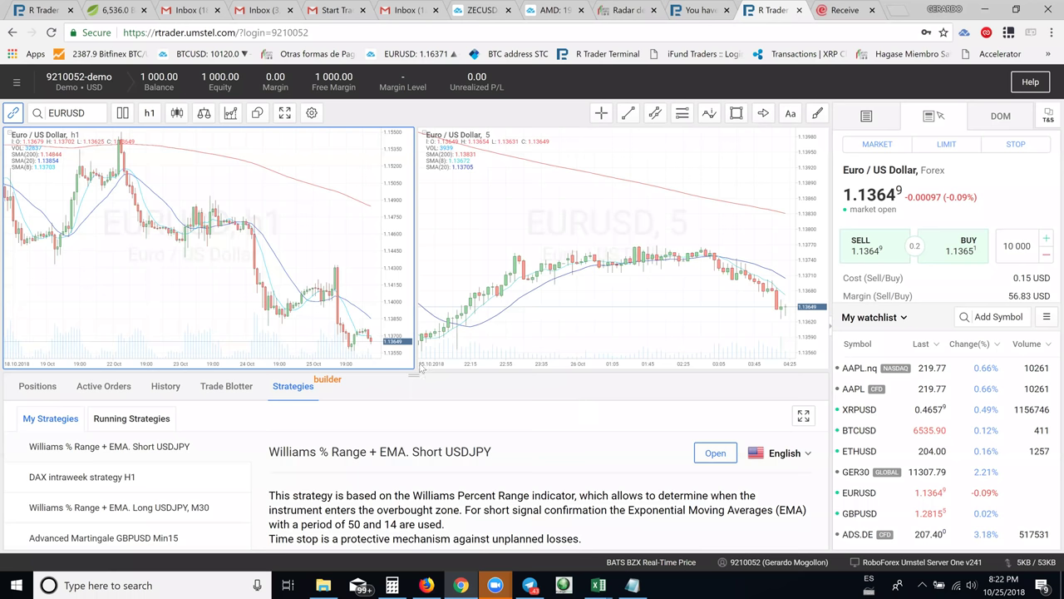
Show the empty Positions list, then bring up the Telegram trading-club chat
left_click(40, 388)
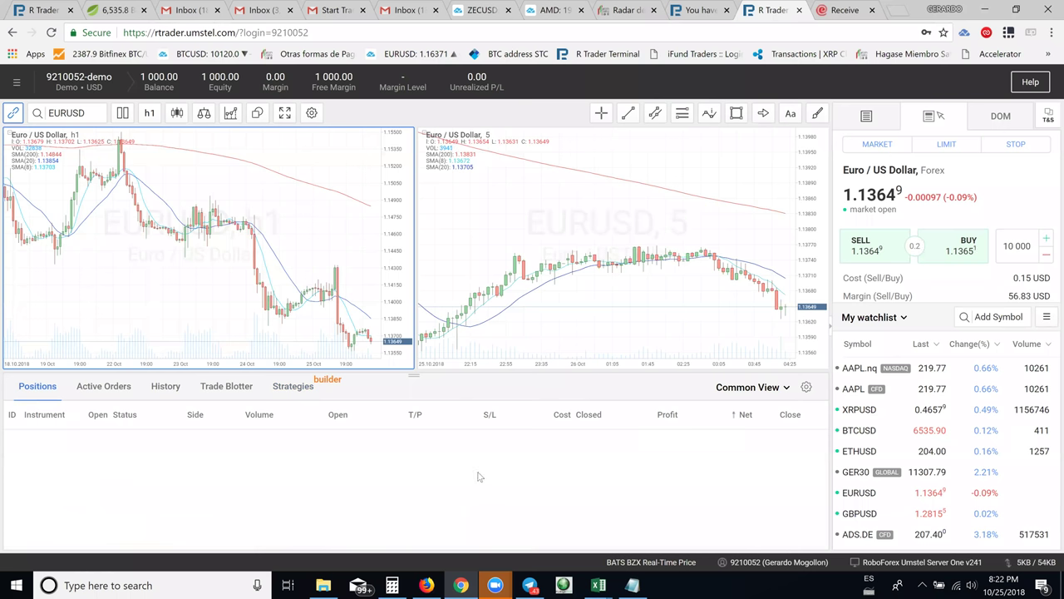
left_click(527, 583)
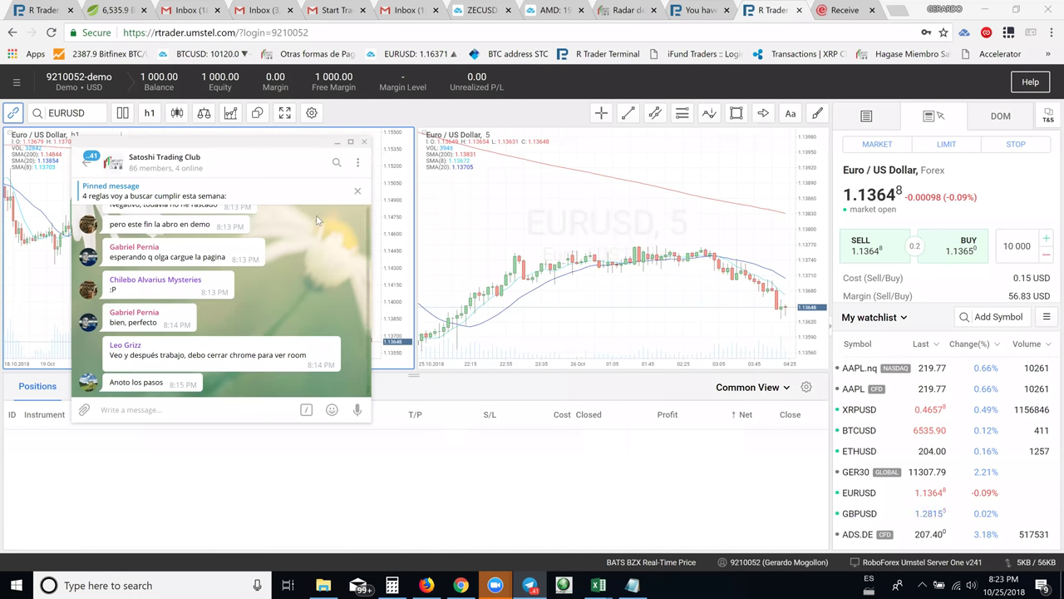
Bring the Chrome window with the R Trader terminal back in front of Telegram
left_click(787, 470)
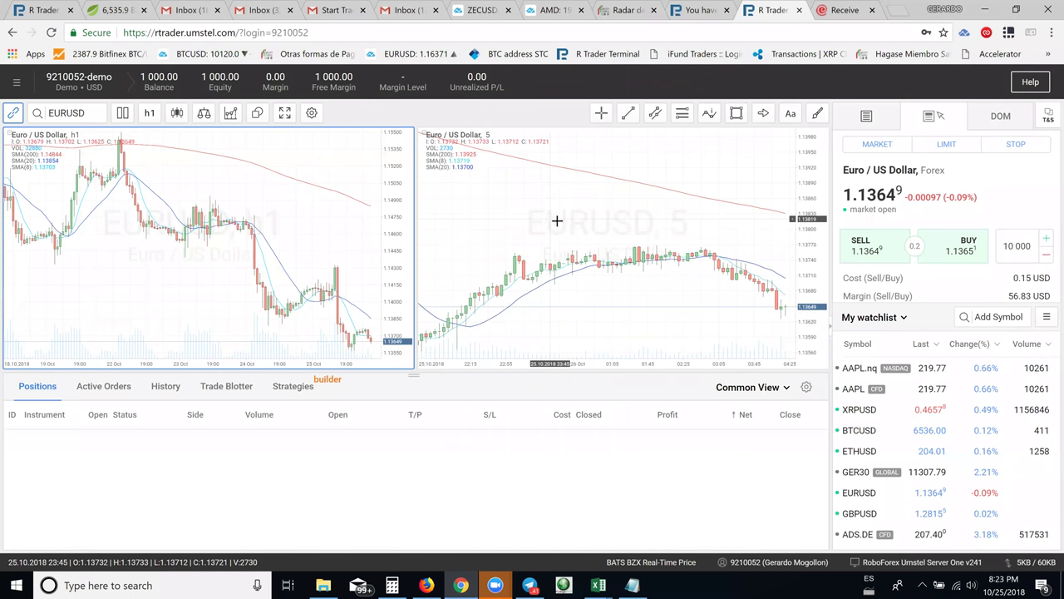
Open the hamburger menu listing the demo account and New Layout, then close it
left_click(16, 82)
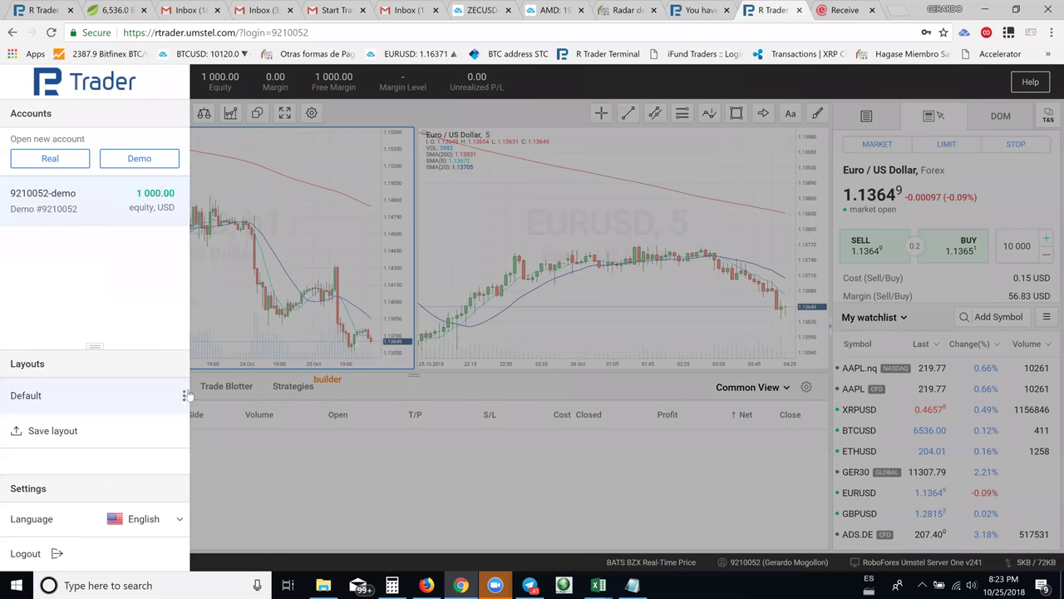
left_click(213, 185)
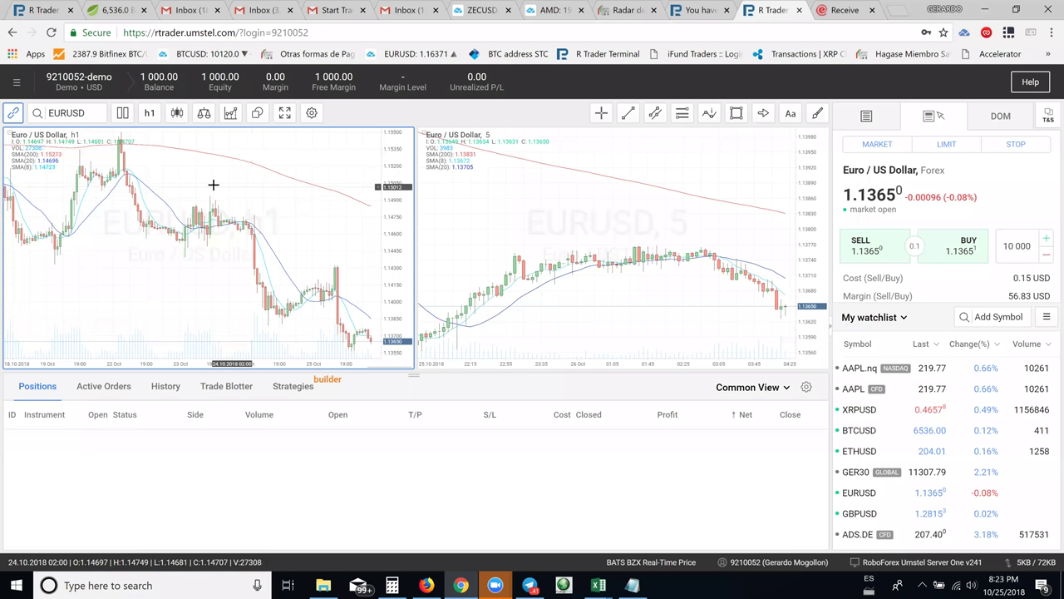